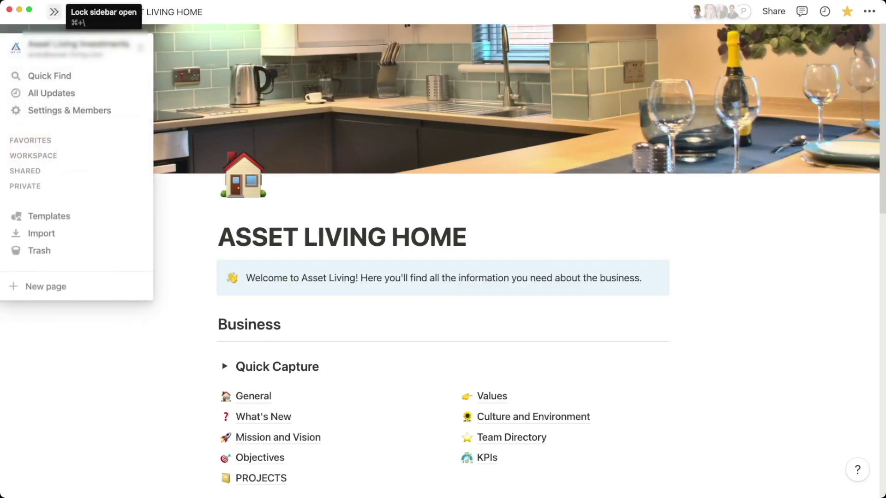
# - Lock the sidebar open and look through its Favorites, Workspace and Shared sections
pyautogui.click(54, 12)
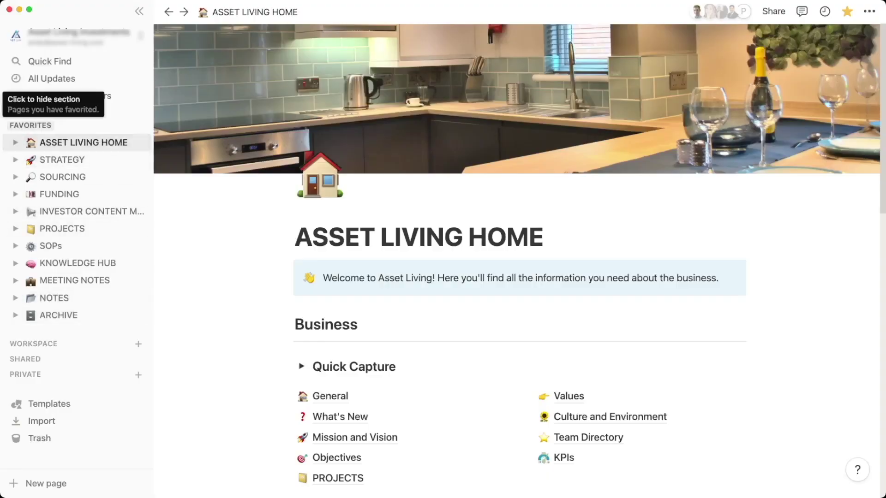
pyautogui.click(31, 124)
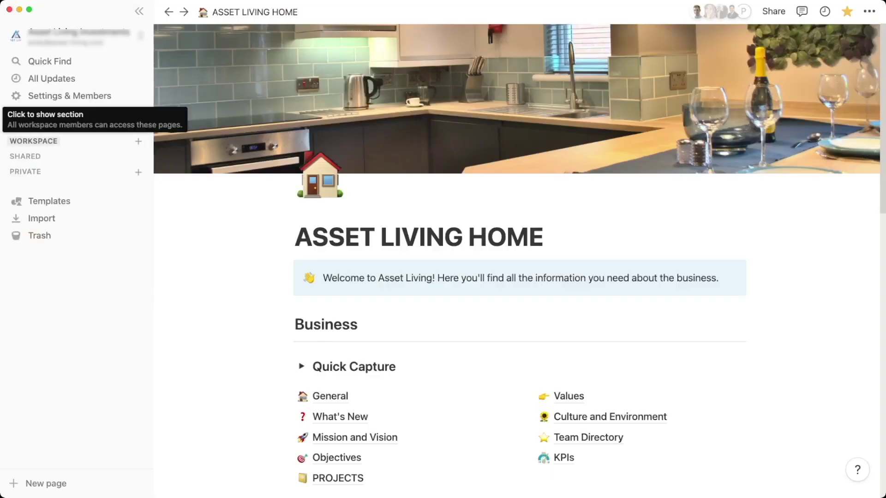
pyautogui.click(34, 141)
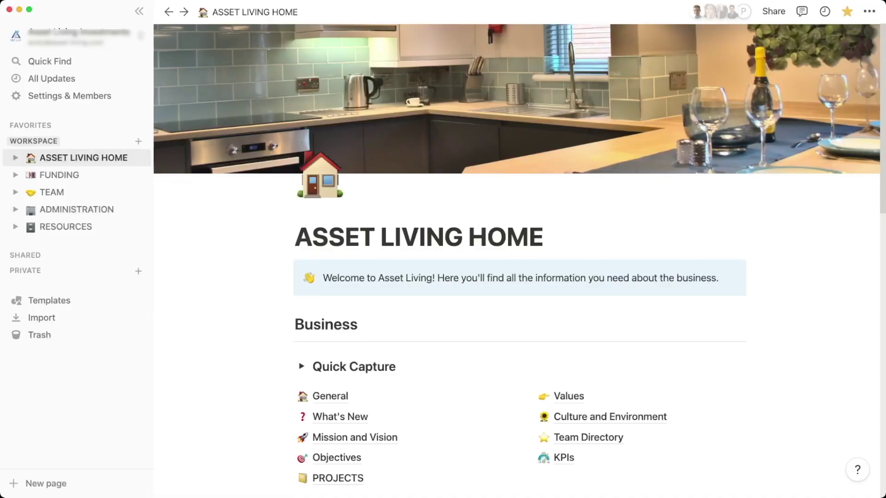
pyautogui.click(33, 140)
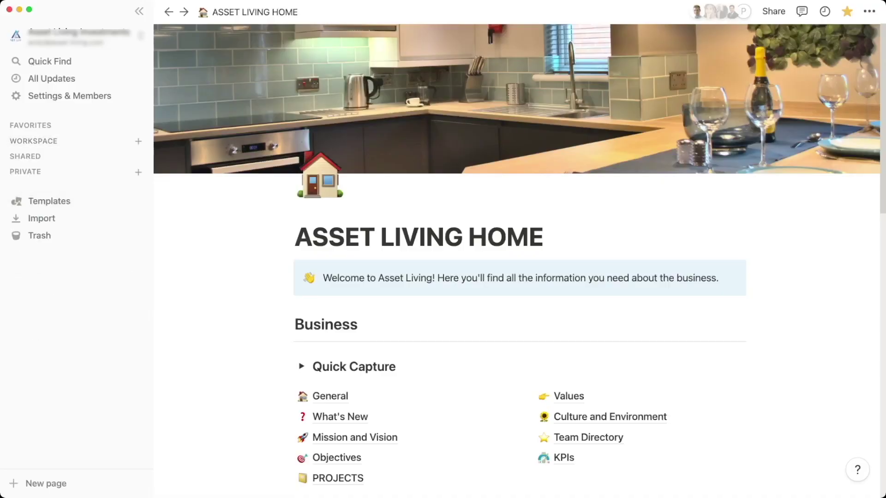
pyautogui.click(25, 155)
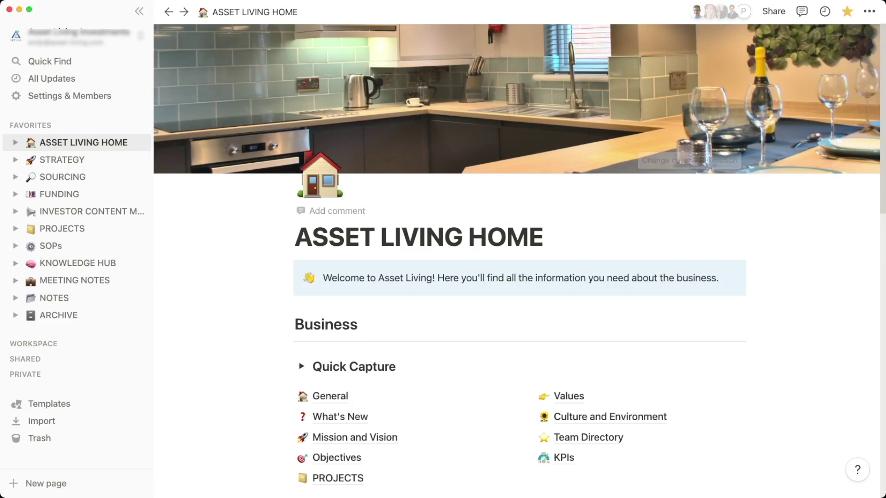
# - Open the General page from the Business section of the home page and view the organisational structure chart
pyautogui.scroll(-3, 518, 254)
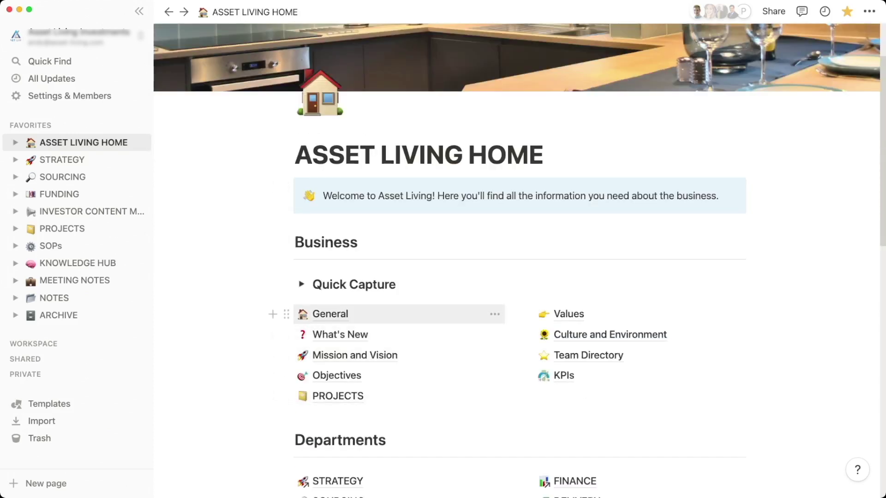
pyautogui.click(330, 314)
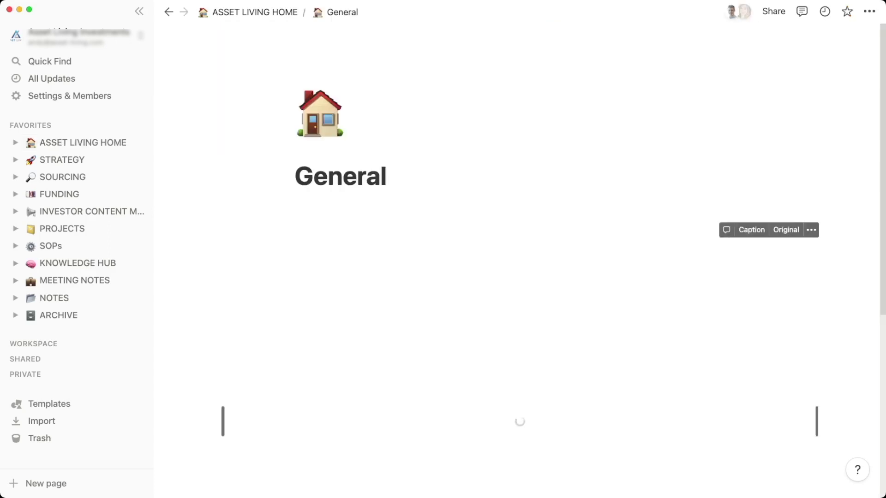
pyautogui.scroll(-3, 519, 258)
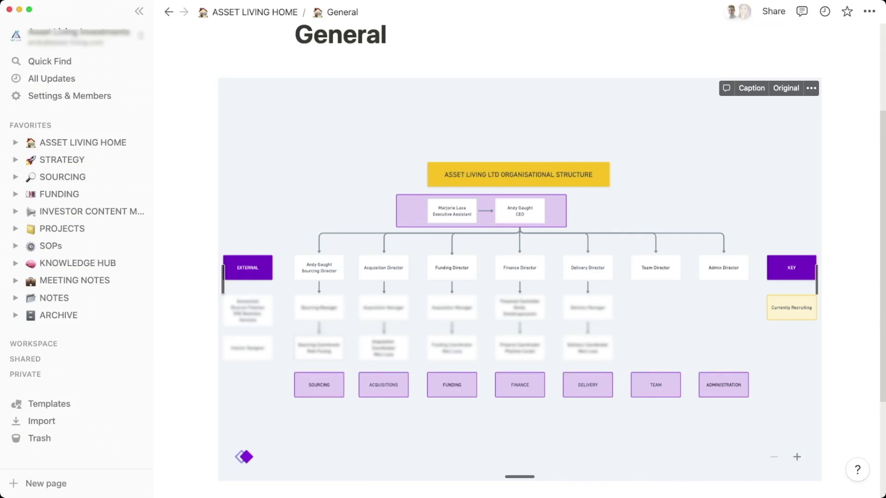
# - Return to the ASSET LIVING HOME page, view the Quick Capture table under Business, and collapse it
pyautogui.click(74, 142)
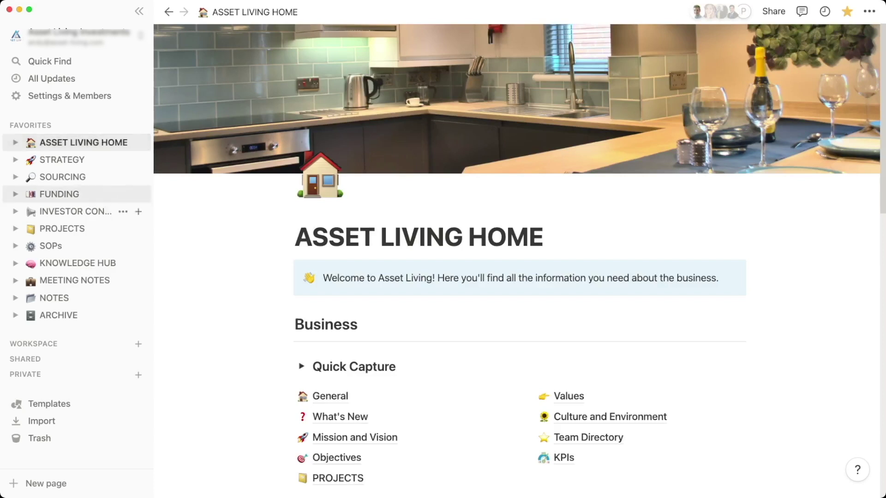
pyautogui.scroll(-3, 513, 300)
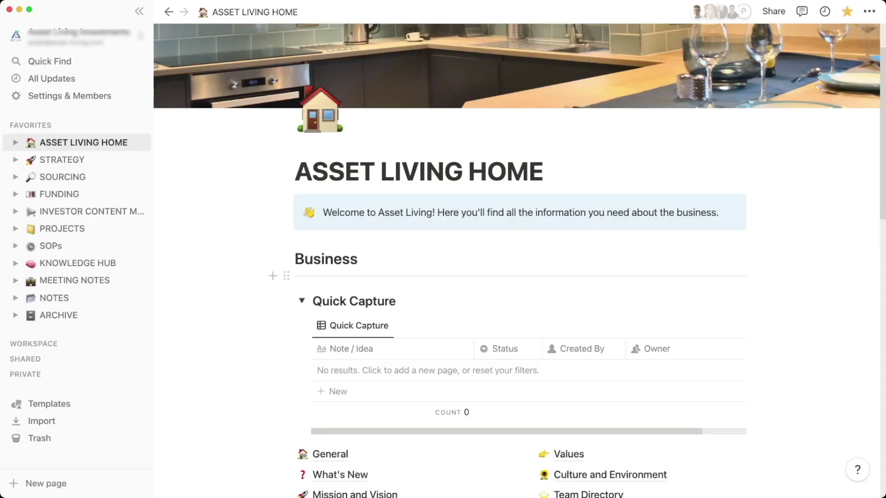
pyautogui.scroll(-1, 519, 260)
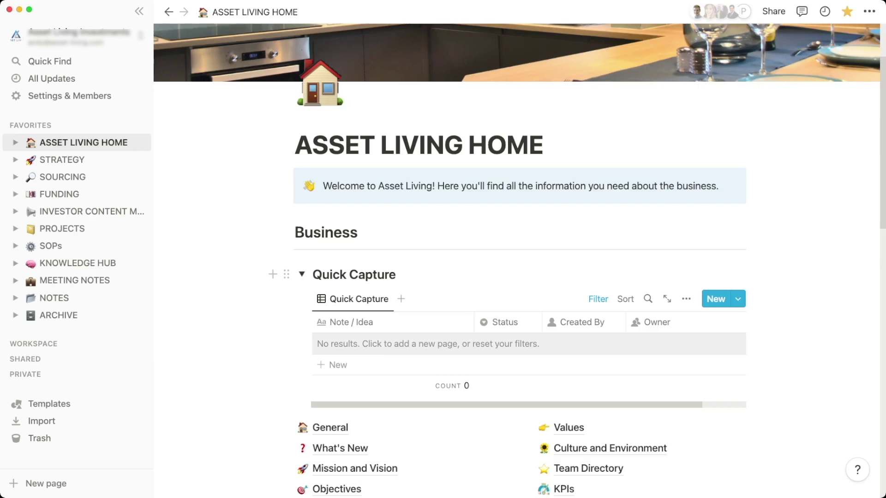
pyautogui.click(301, 274)
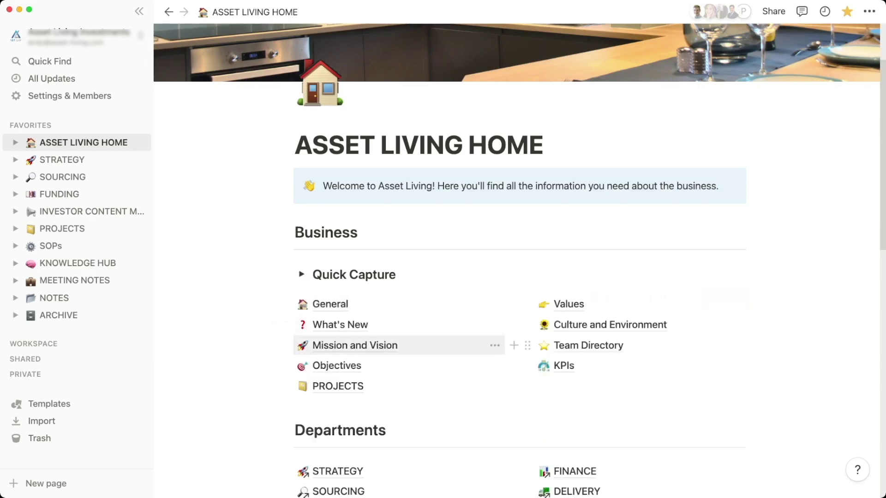
# - Review the Departments, Resources, Policies and Other sections of the home page and return to its beginning
pyautogui.scroll(-5, 461, 346)
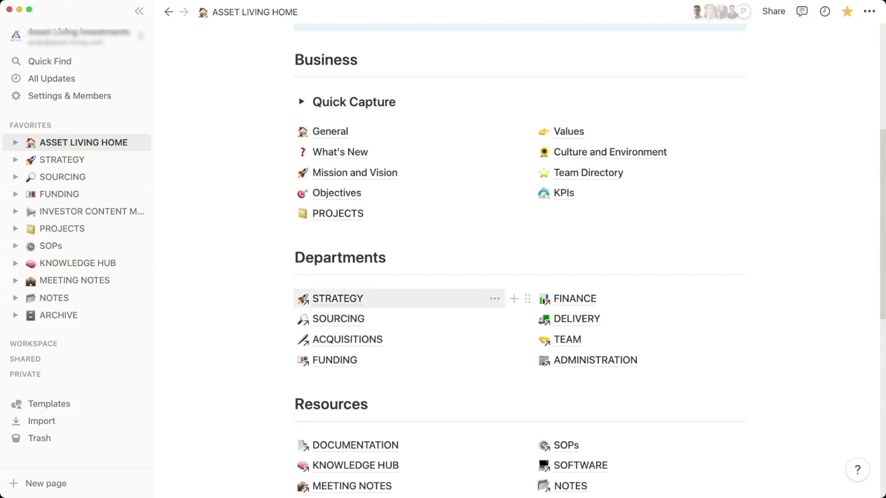
pyautogui.scroll(-1, 415, 299)
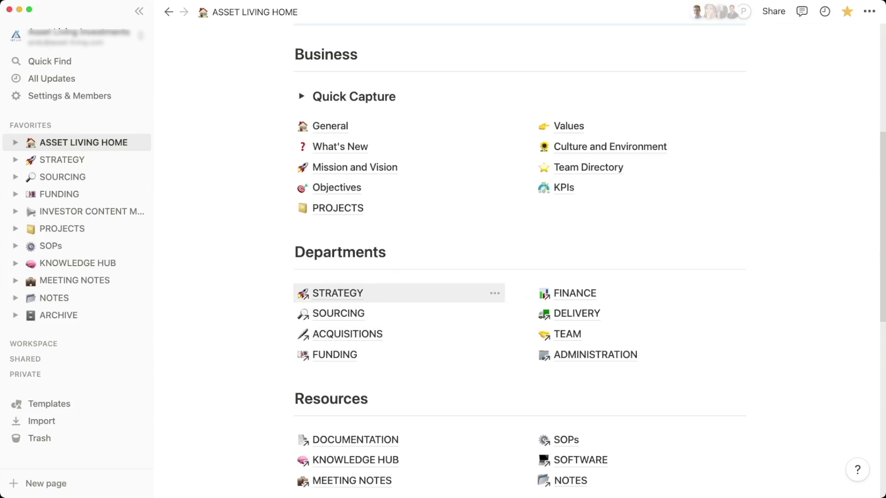
pyautogui.scroll(-4, 397, 293)
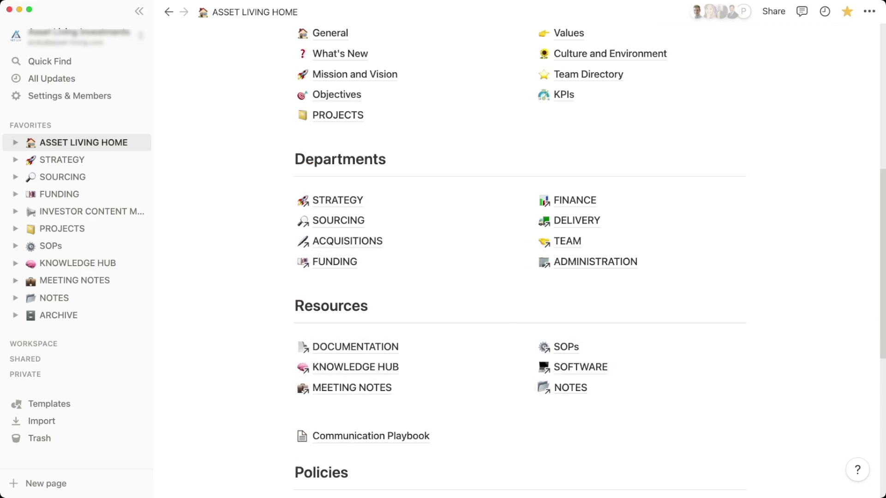
pyautogui.scroll(-5, 520, 262)
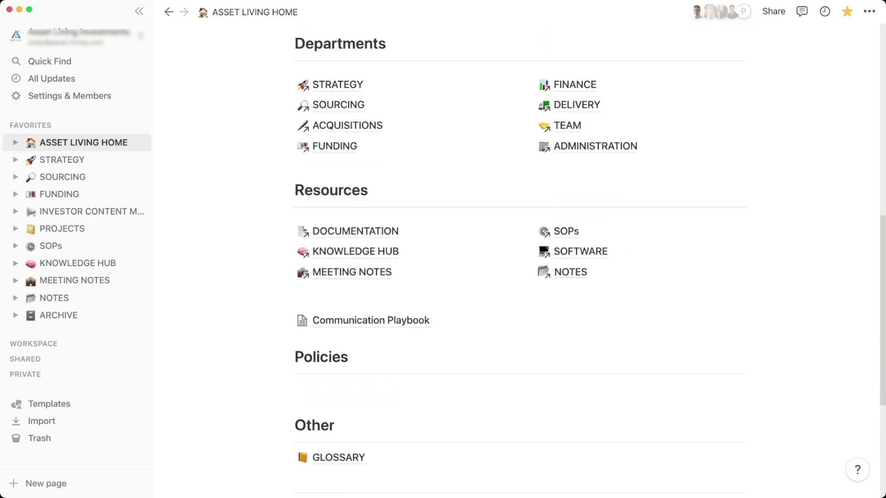
pyautogui.scroll(-2, 519, 263)
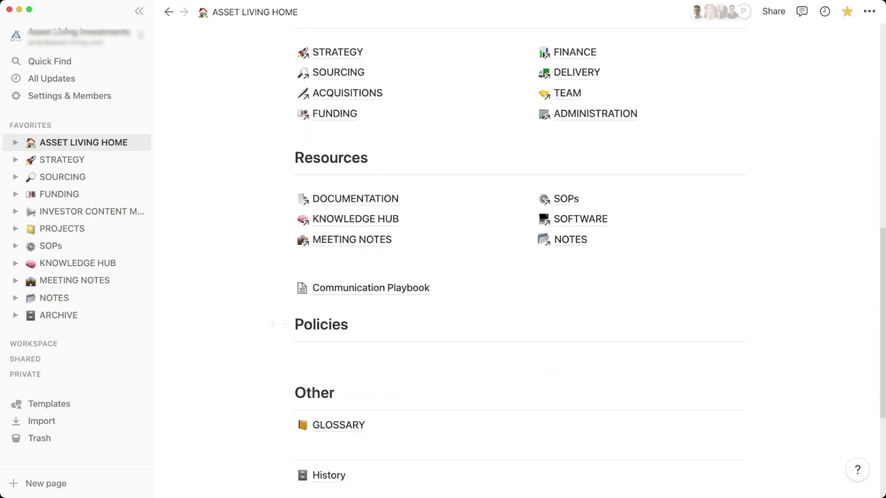
pyautogui.scroll(15, 519, 263)
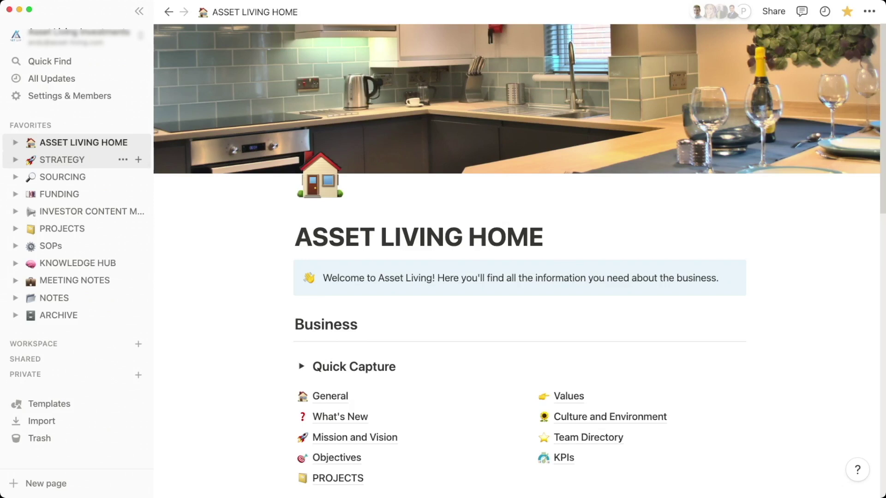
# - Open the STRATEGY page and review its Table of Contents and Goals toggle sections
pyautogui.click(62, 159)
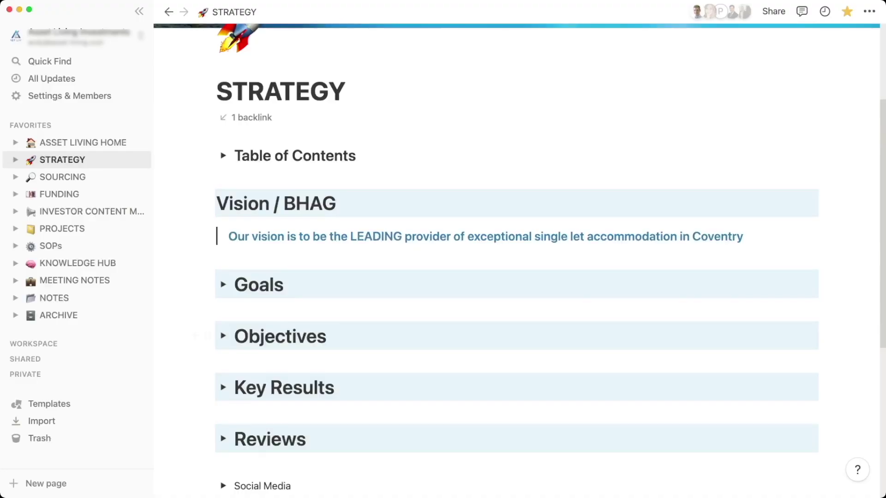
pyautogui.click(223, 156)
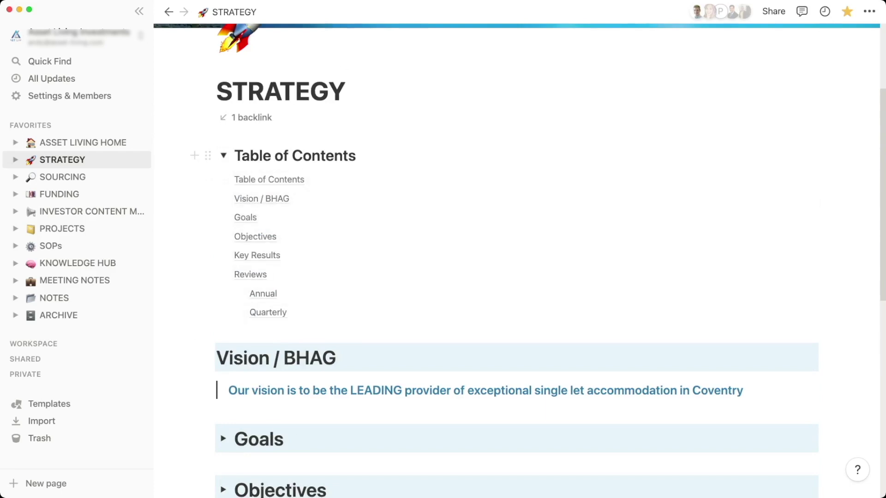
pyautogui.click(223, 155)
pyautogui.scroll(-1, 520, 261)
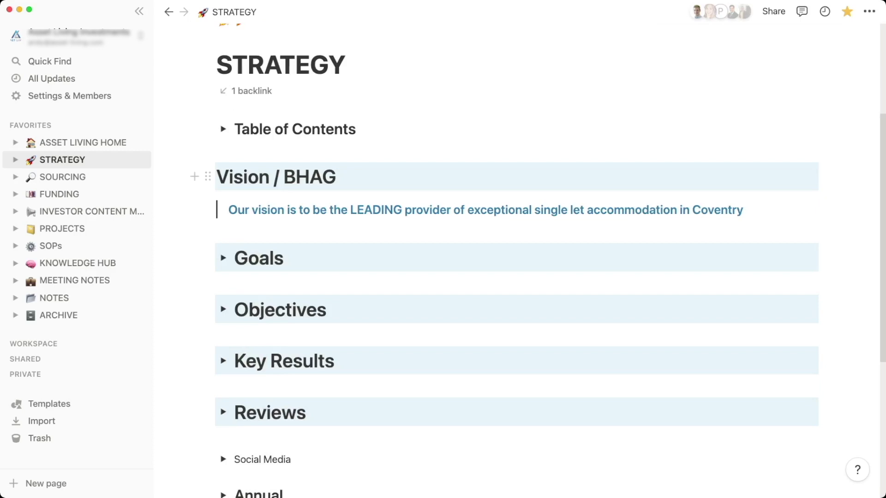
pyautogui.scroll(-4, 223, 154)
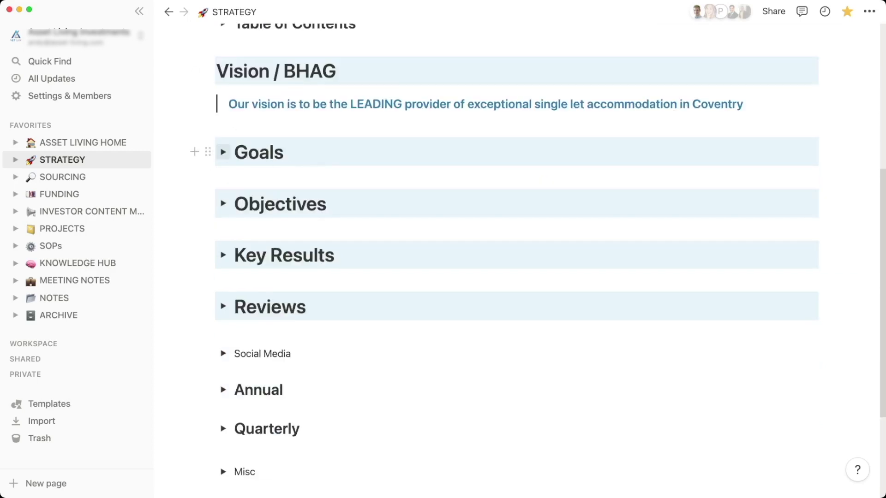
pyautogui.click(222, 151)
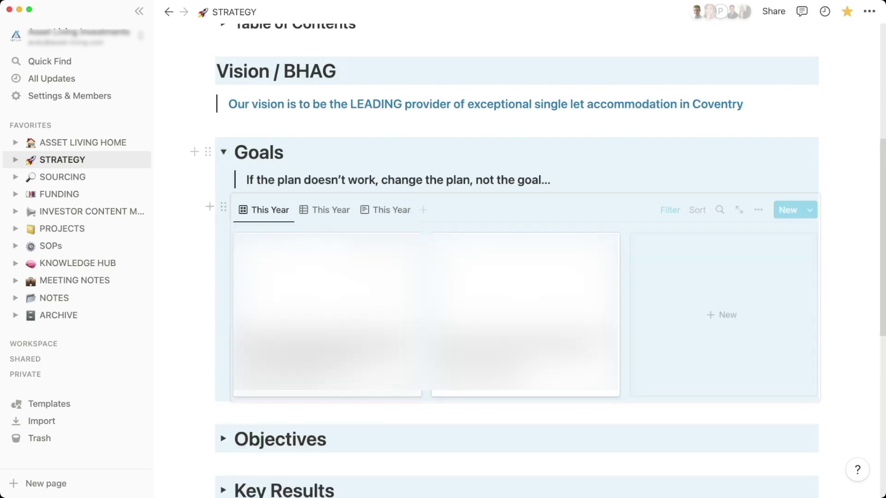
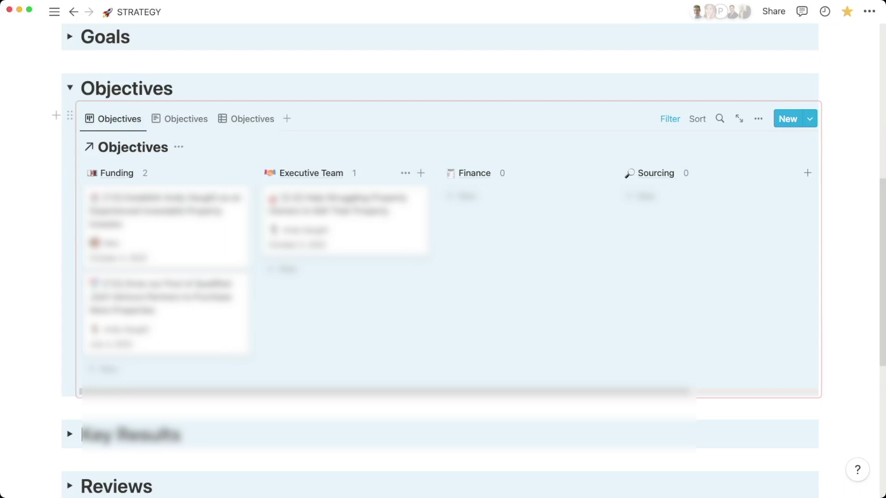
# - Look across the Objectives board and the Key Results per objective on the strategy page, collapsing each section after viewing
pyautogui.hscroll(3, 346, 226)
pyautogui.press('Escape')
pyautogui.hscroll(-3, 346, 226)
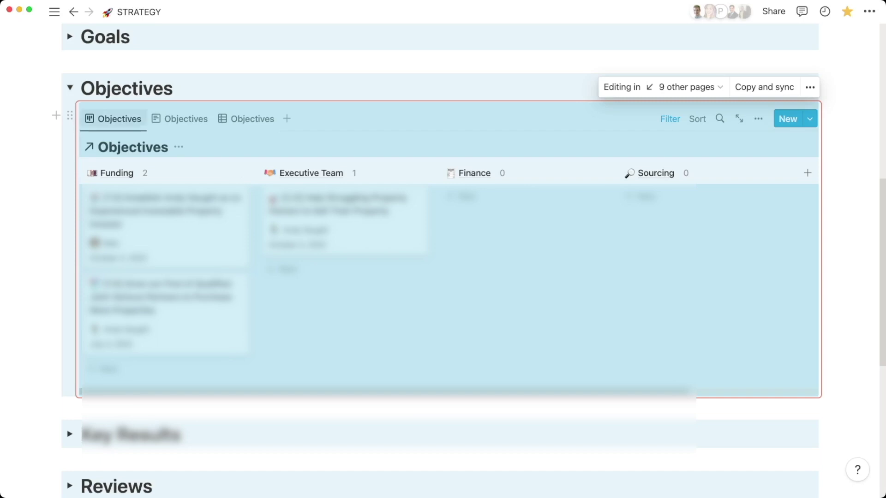
pyautogui.click(69, 87)
pyautogui.click(70, 139)
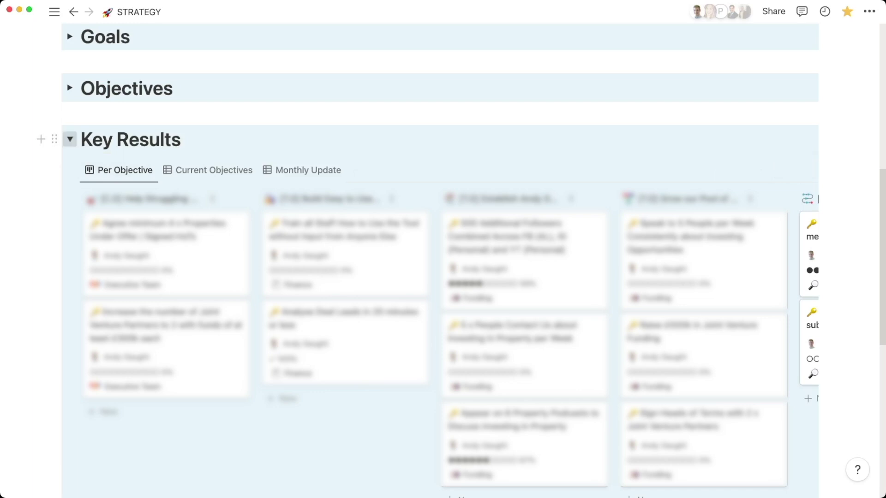
pyautogui.click(70, 139)
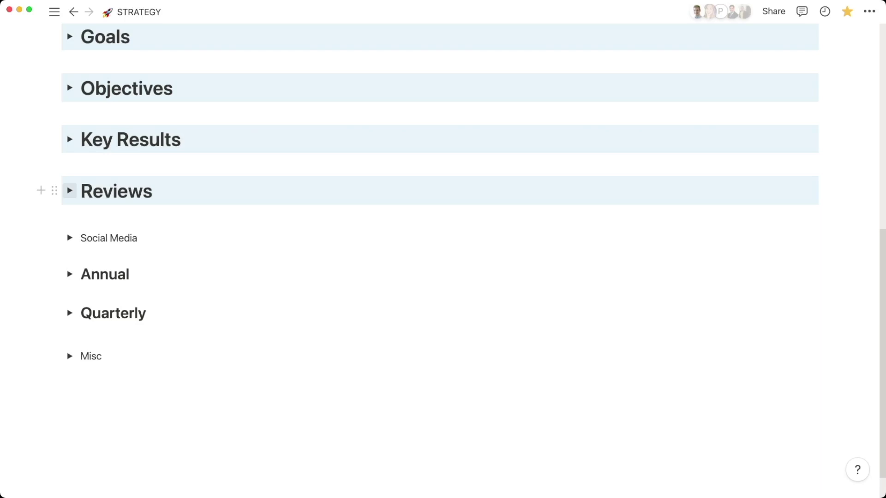
# - Expand the Reviews section, view the Weekly Review Record Table under Weekly, and collapse both toggles
pyautogui.click(69, 191)
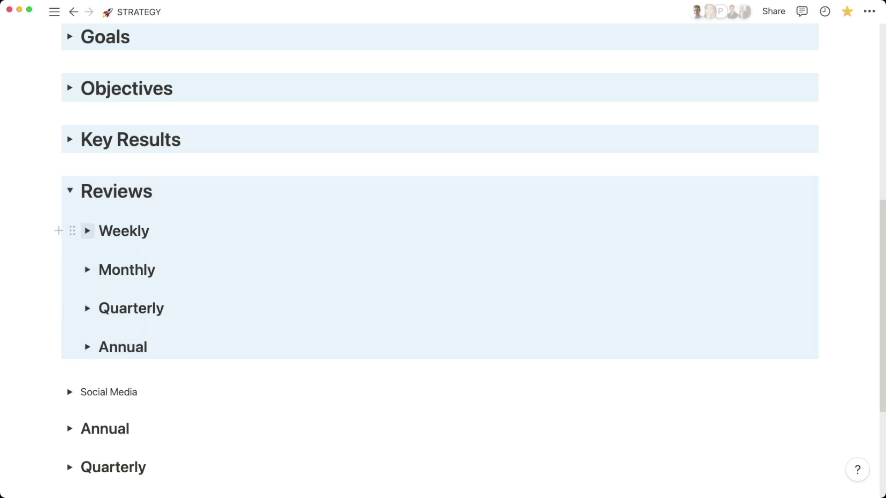
pyautogui.click(87, 231)
pyautogui.scroll(-4, 87, 231)
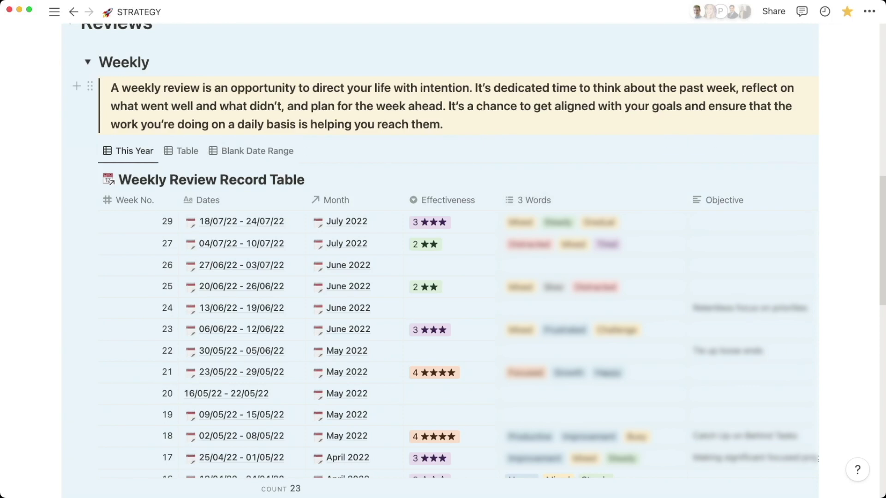
pyautogui.click(88, 61)
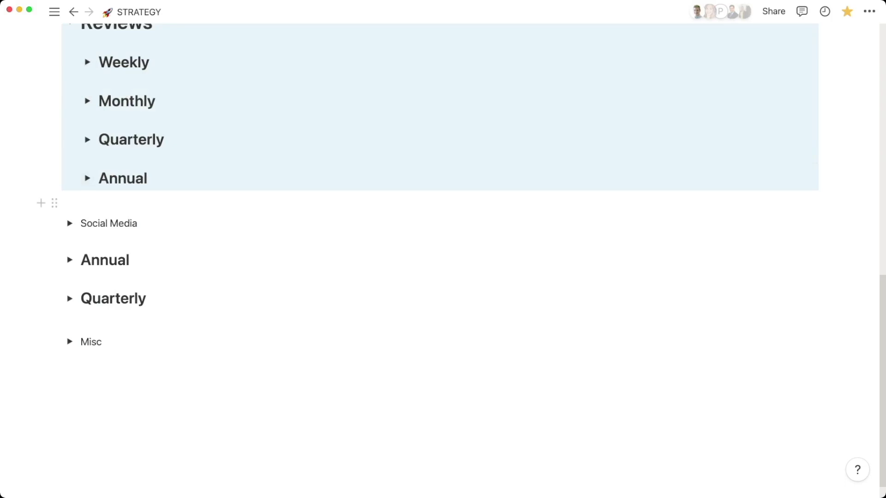
pyautogui.scroll(3, 415, 222)
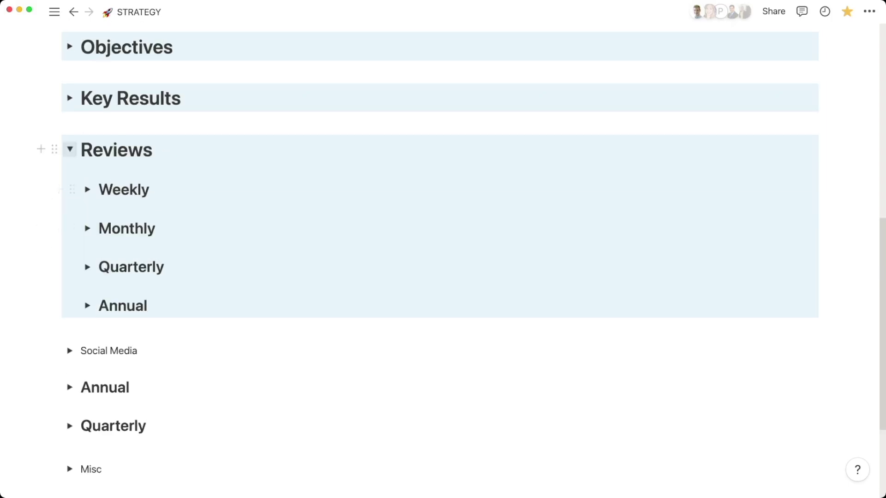
pyautogui.click(70, 149)
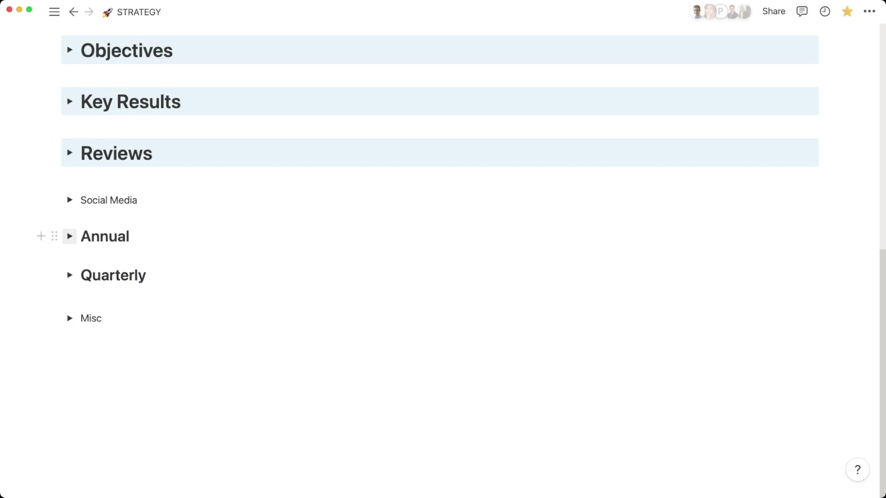
# - Return to the beginning of the strategy page, show the sidebar again, and open the PROJECTS page from Favorites
pyautogui.scroll(10, 138, 297)
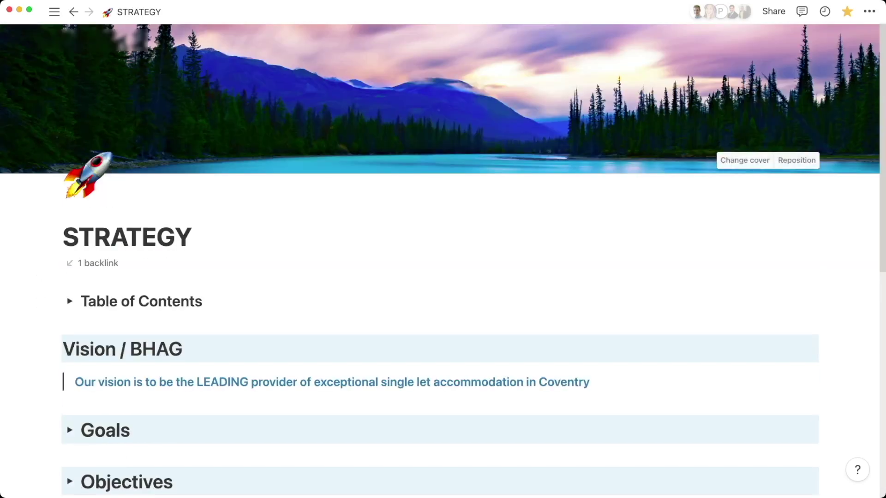
pyautogui.click(54, 12)
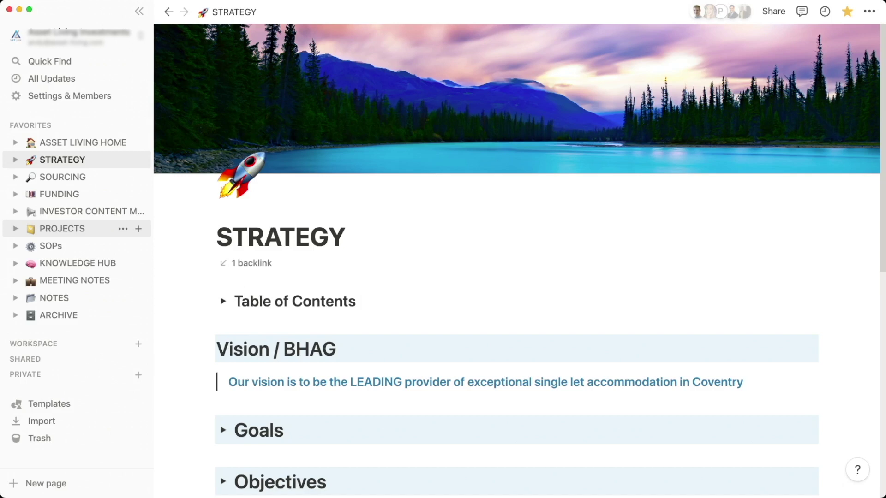
pyautogui.click(62, 228)
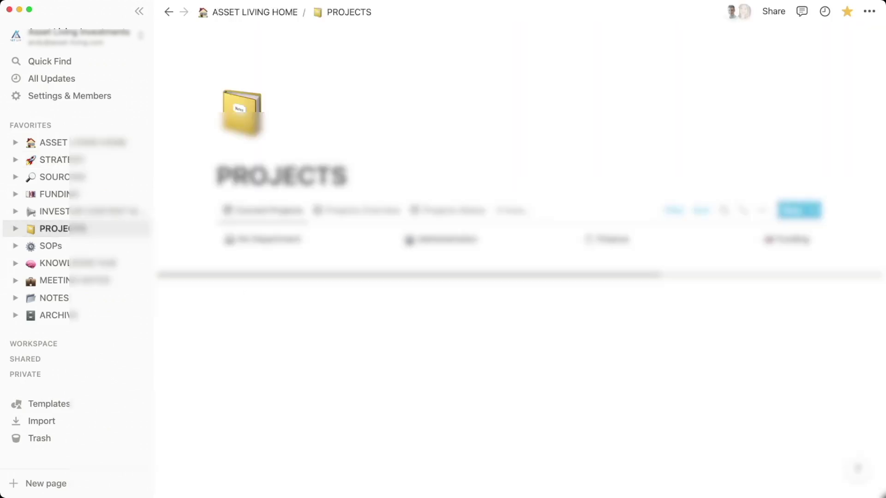
# - Hide the sidebar on the PROJECTS page and look through the table in the Projects Overview view
pyautogui.scroll(-3, 520, 262)
pyautogui.scroll(1, 521, 262)
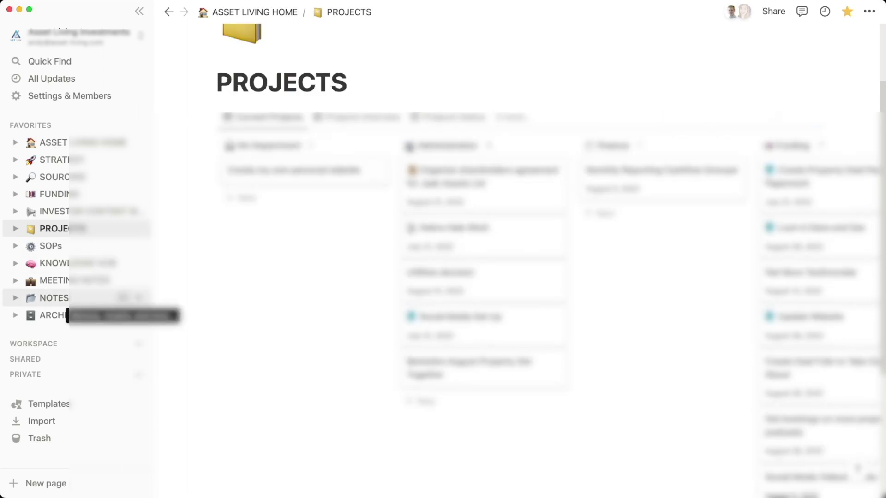
pyautogui.press('super+backslash')
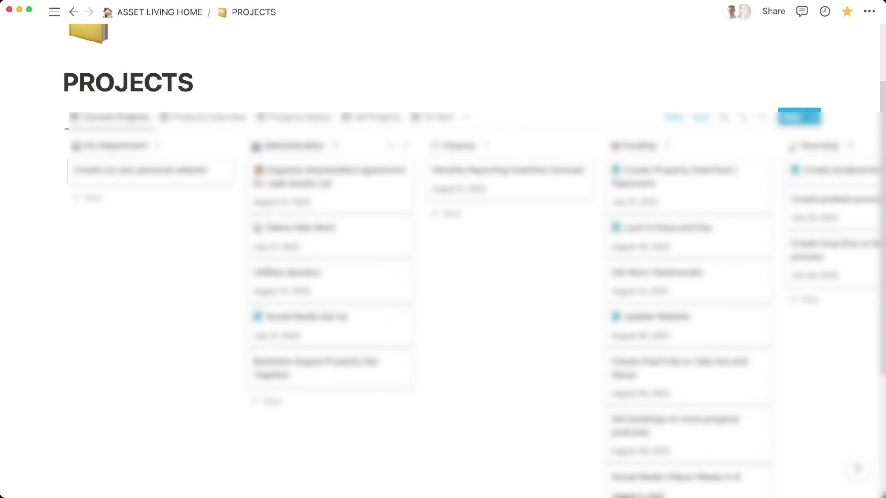
pyautogui.click(203, 116)
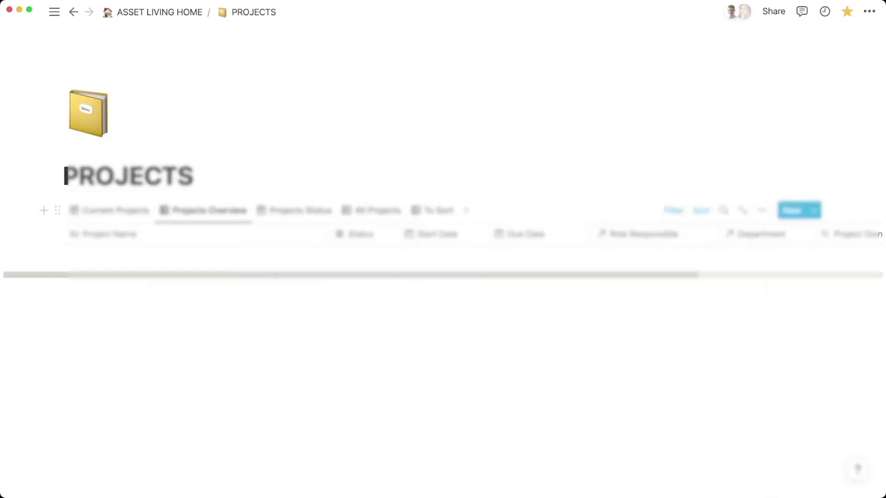
pyautogui.scroll(-3, 185, 320)
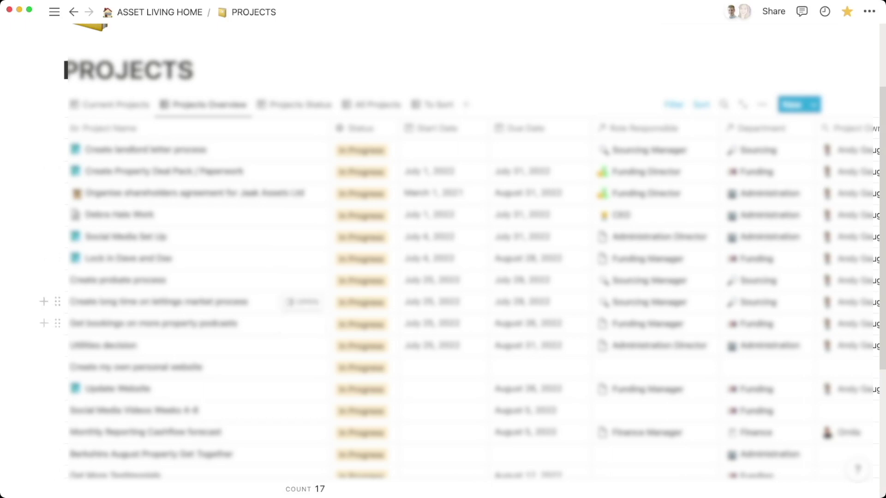
pyautogui.scroll(5, 302, 301)
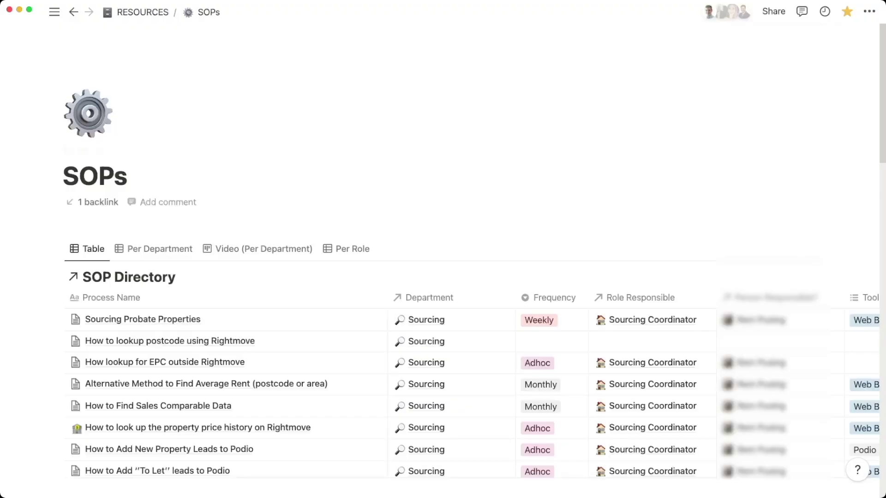
# - Look over the SOP Directory table on the SOPs page and open the Sourcing Probate Properties entry
pyautogui.scroll(-3, 222, 261)
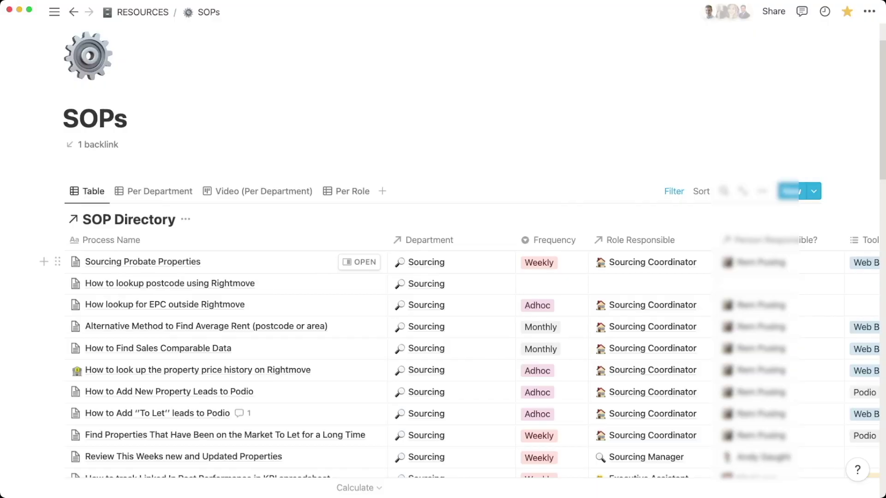
pyautogui.scroll(-2, 359, 262)
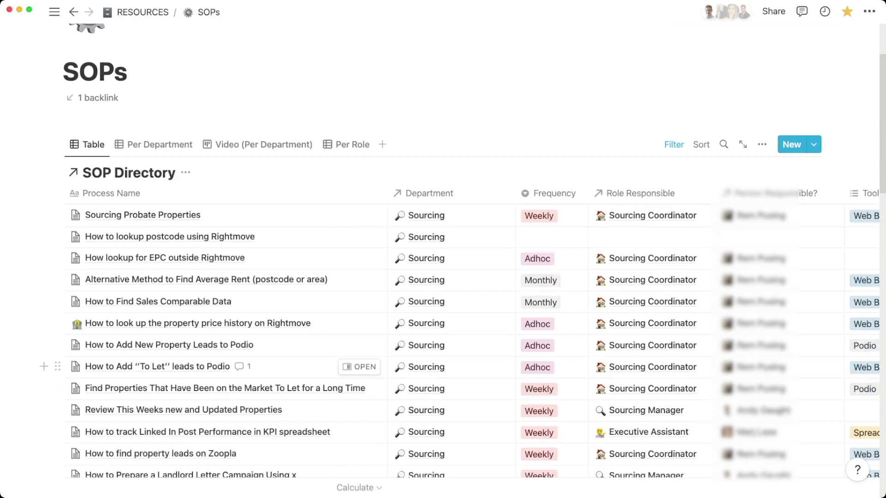
pyautogui.scroll(-1, 360, 366)
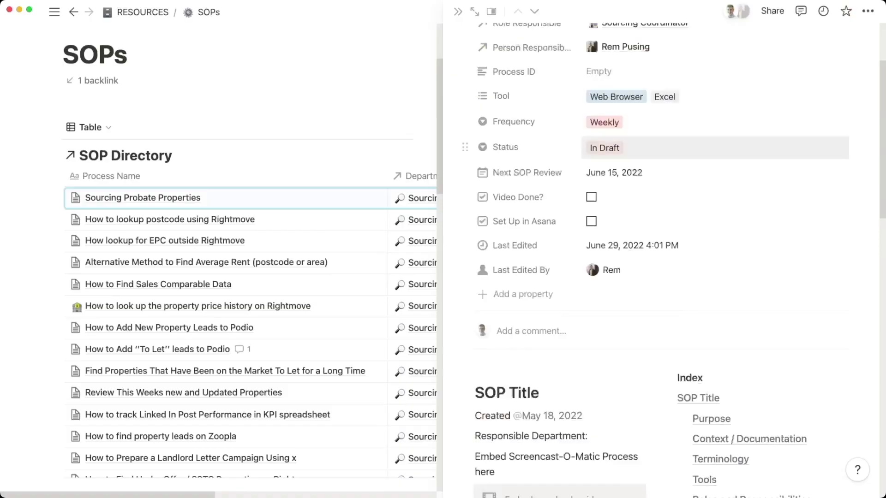
# - Read the Sourcing Probate Properties SOP from its properties through to Definition of Done, and return to its beginning
pyautogui.scroll(-6, 660, 277)
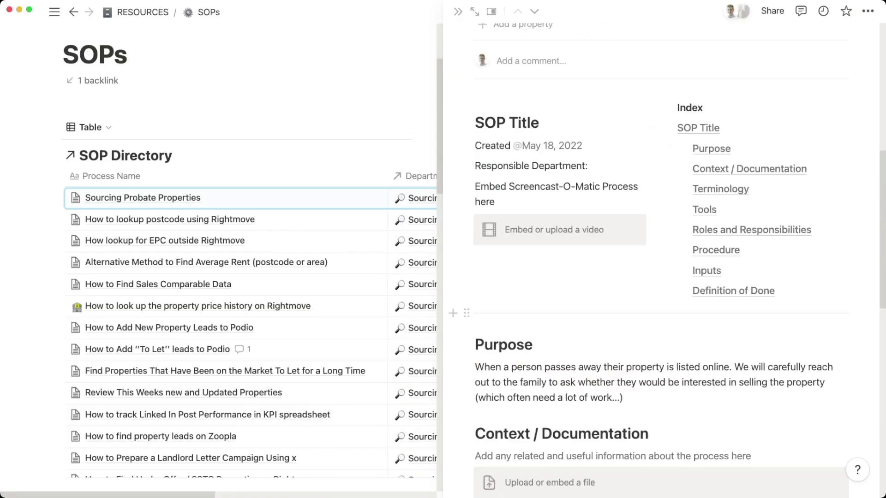
pyautogui.scroll(-2, 659, 277)
pyautogui.scroll(-8, 660, 277)
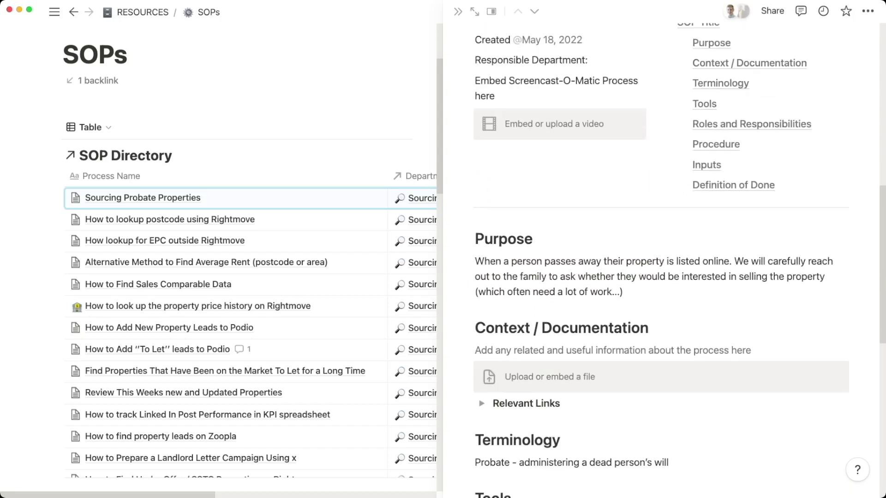
pyautogui.scroll(-6, 660, 276)
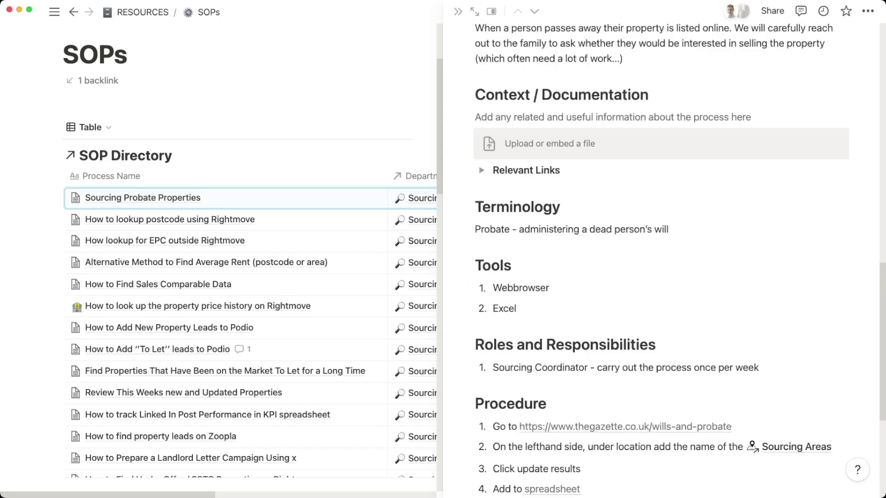
pyautogui.scroll(-2, 660, 277)
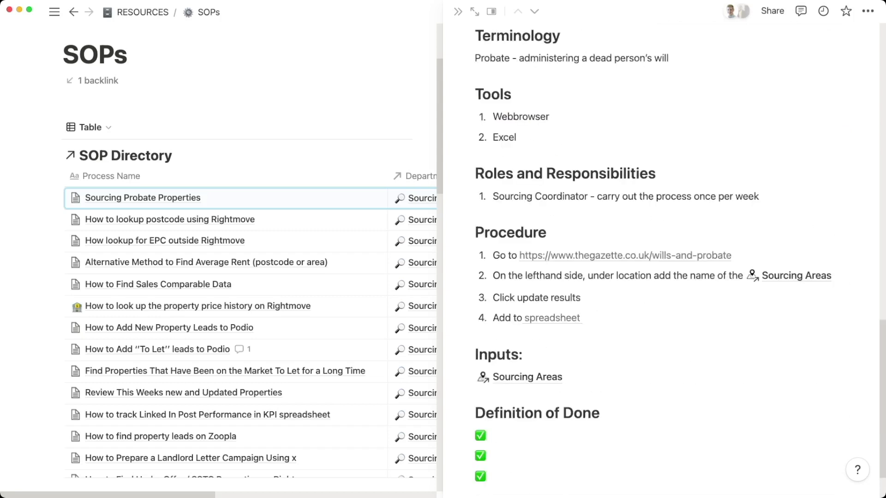
pyautogui.scroll(-3, 667, 258)
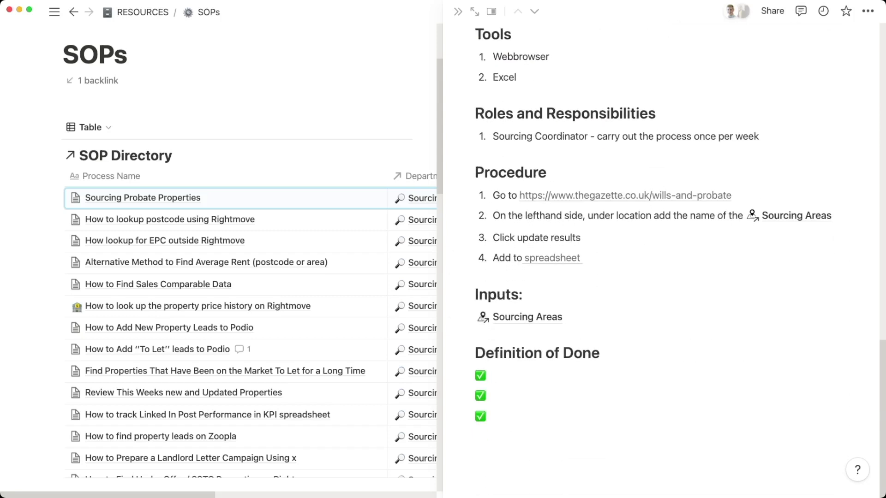
pyautogui.scroll(10, 667, 261)
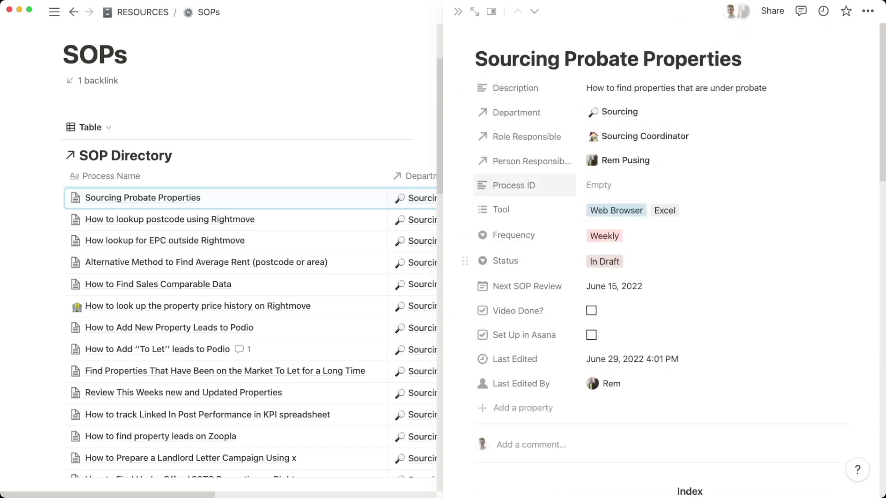
# - Show the peek display options for the open SOP, dismiss them unchanged, and close the SOP
pyautogui.click(491, 11)
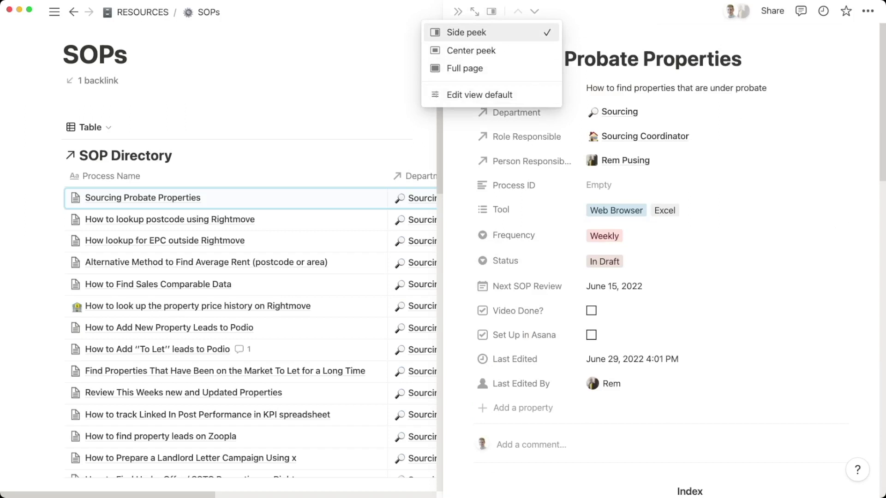
pyautogui.press('Escape')
pyautogui.press('Escape')
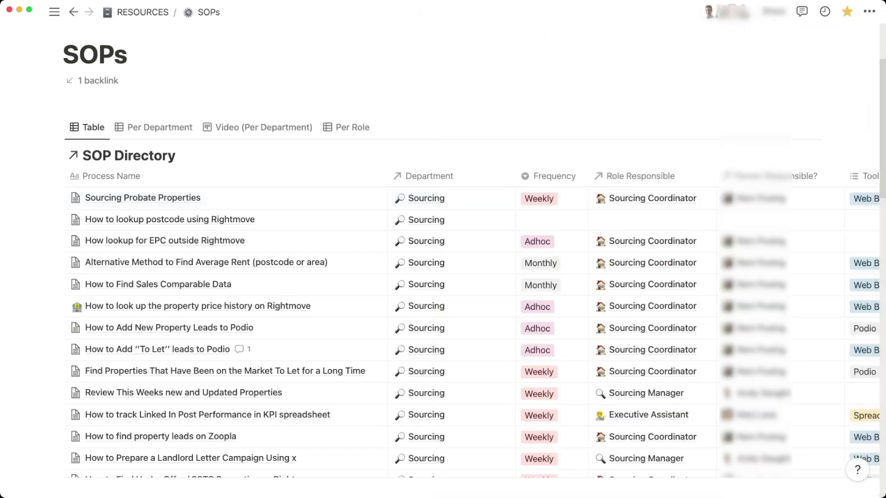
# - Look through the remaining processes in the SOP Directory table and return to the beginning of the page
pyautogui.scroll(-5, 323, 262)
pyautogui.scroll(-15, 443, 258)
pyautogui.scroll(20, 443, 258)
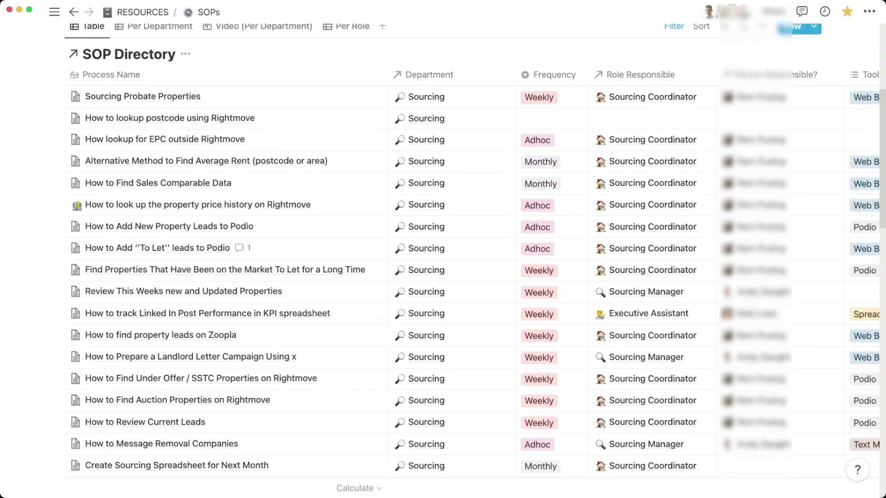
pyautogui.scroll(5, 443, 258)
# - Open the KNOWLEDGE HUB page from Favorites, view its table, and go on to the MEETING NOTES page
pyautogui.moveTo(54, 11)
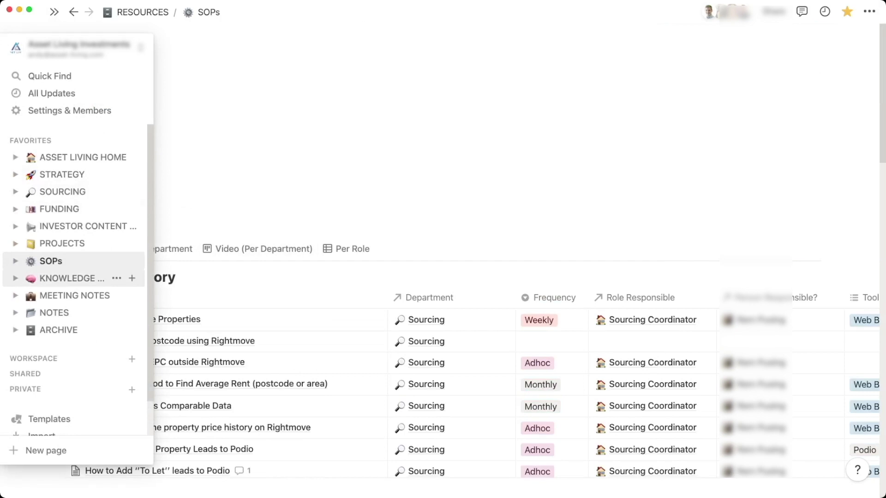
pyautogui.click(66, 278)
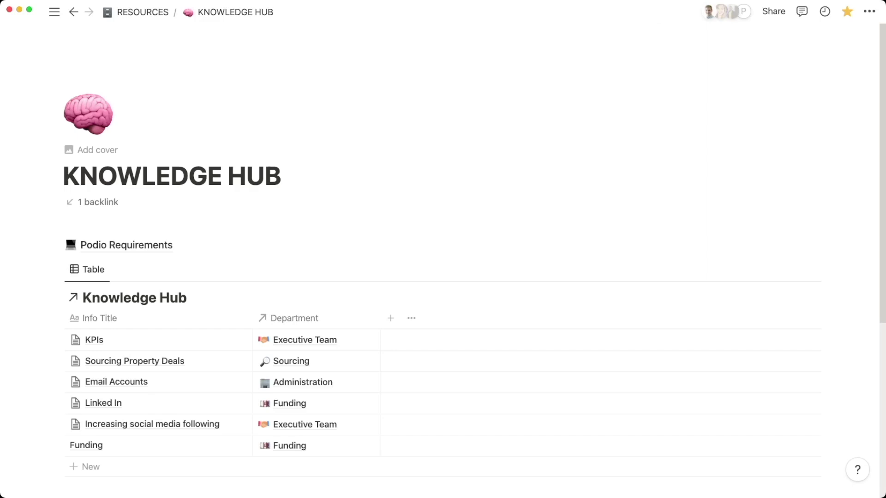
pyautogui.moveTo(54, 11)
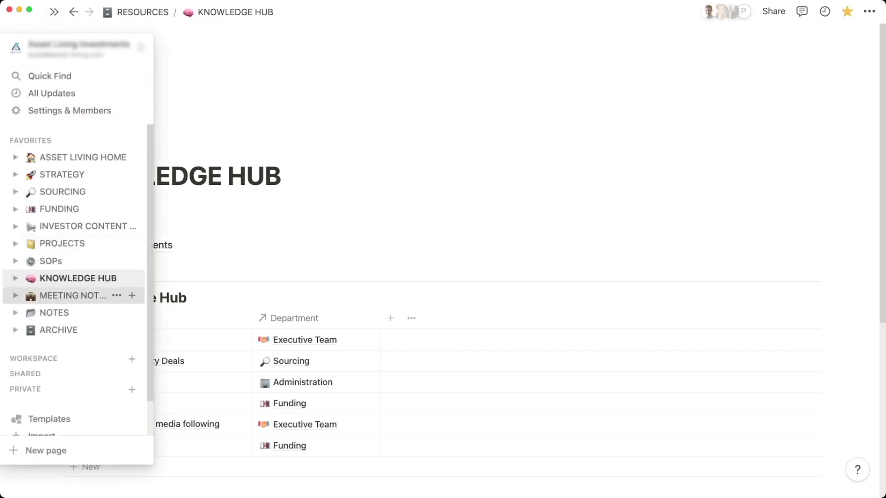
pyautogui.click(74, 295)
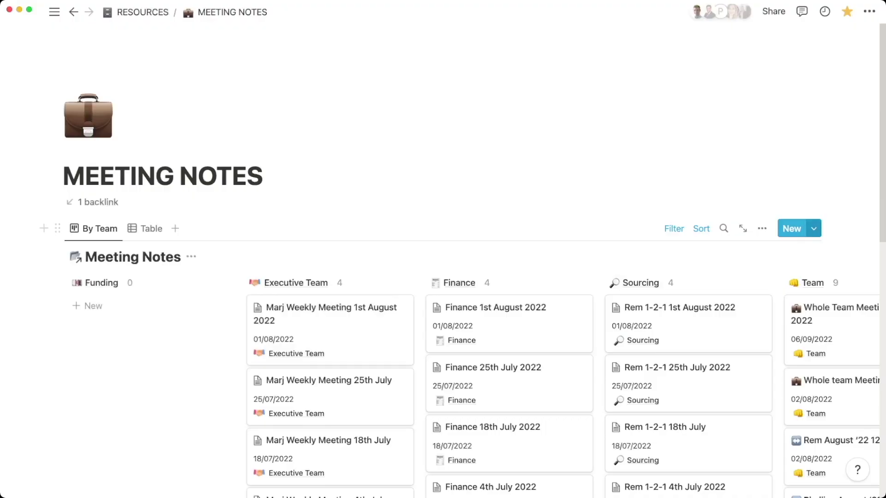
# - View the list of Meeting Notes templates, close it, and look over the By Team board
pyautogui.click(814, 228)
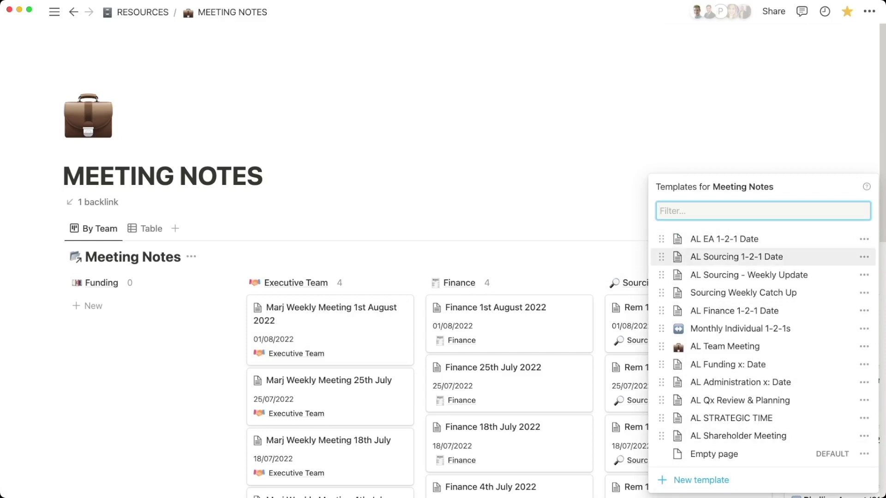
pyautogui.press('Escape')
pyautogui.scroll(-2, 508, 323)
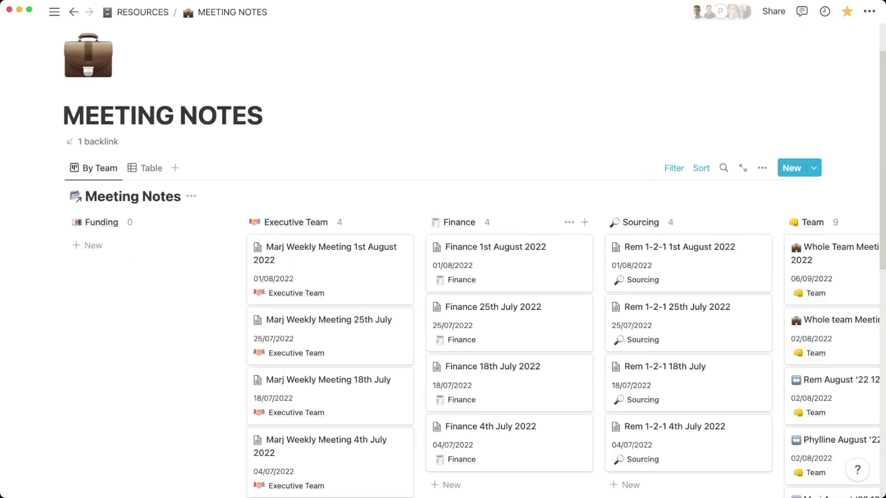
pyautogui.scroll(-1, 507, 286)
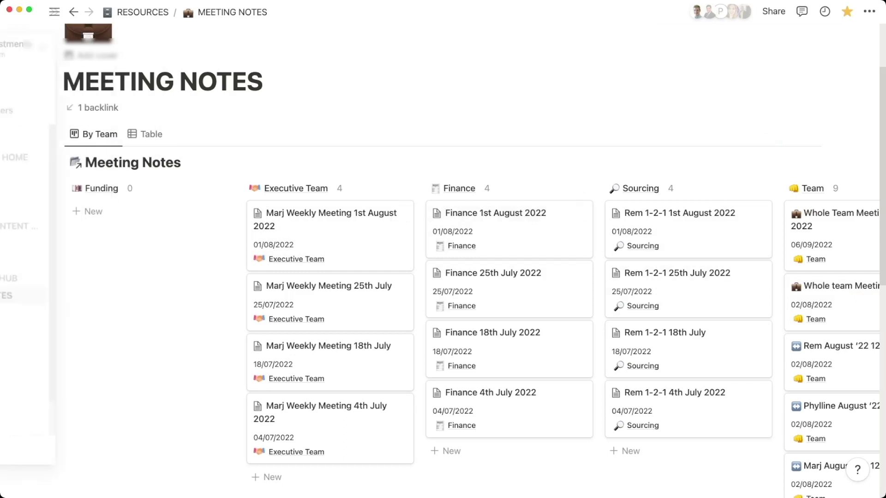
# - Open the NOTES page from Favorites and look through the Notes to Process table
pyautogui.moveTo(93, 279)
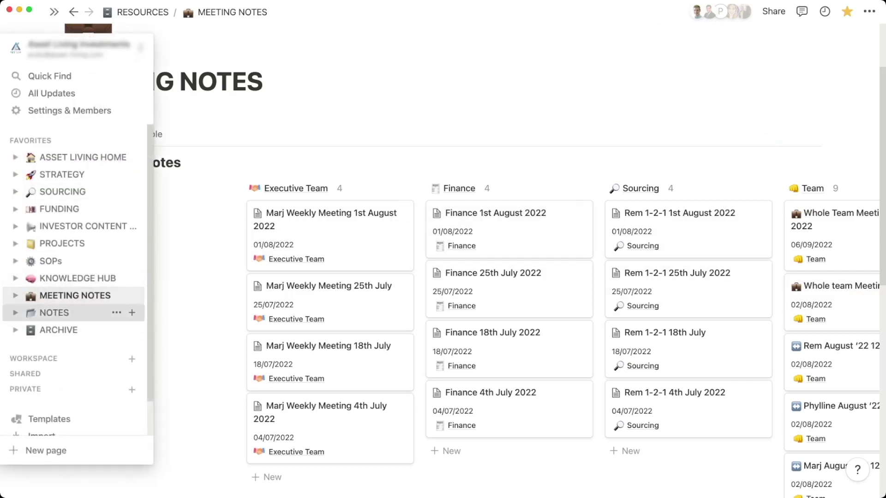
pyautogui.click(54, 313)
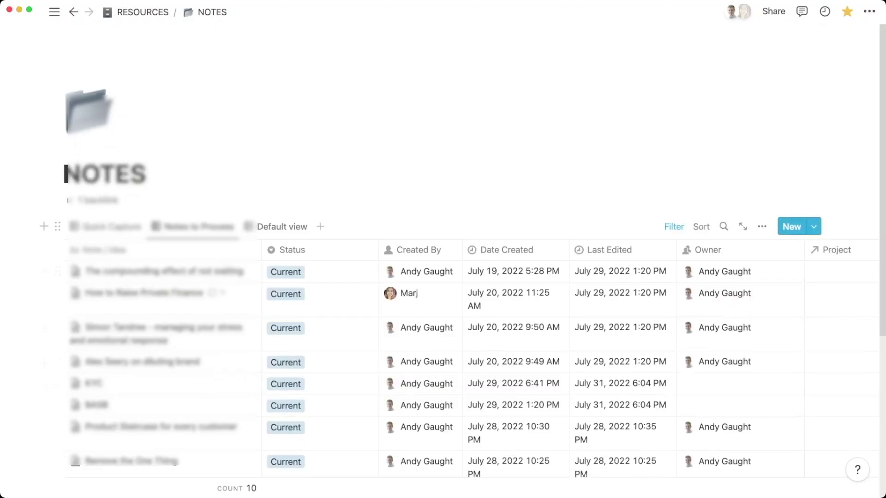
pyautogui.scroll(-4, 443, 230)
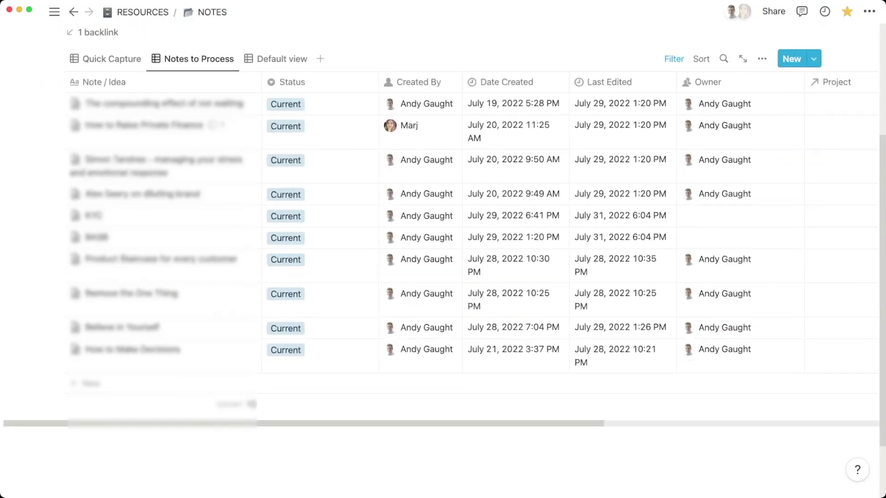